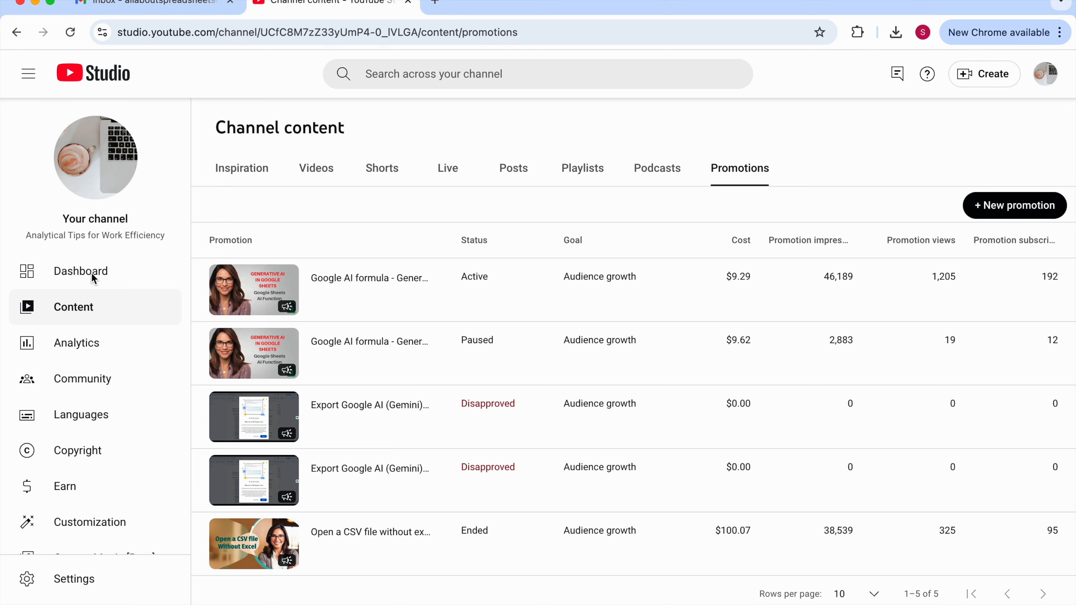
# Step: Open the channel's content promotions list, going by way of the channel dashboard
pyautogui.click(73, 272)
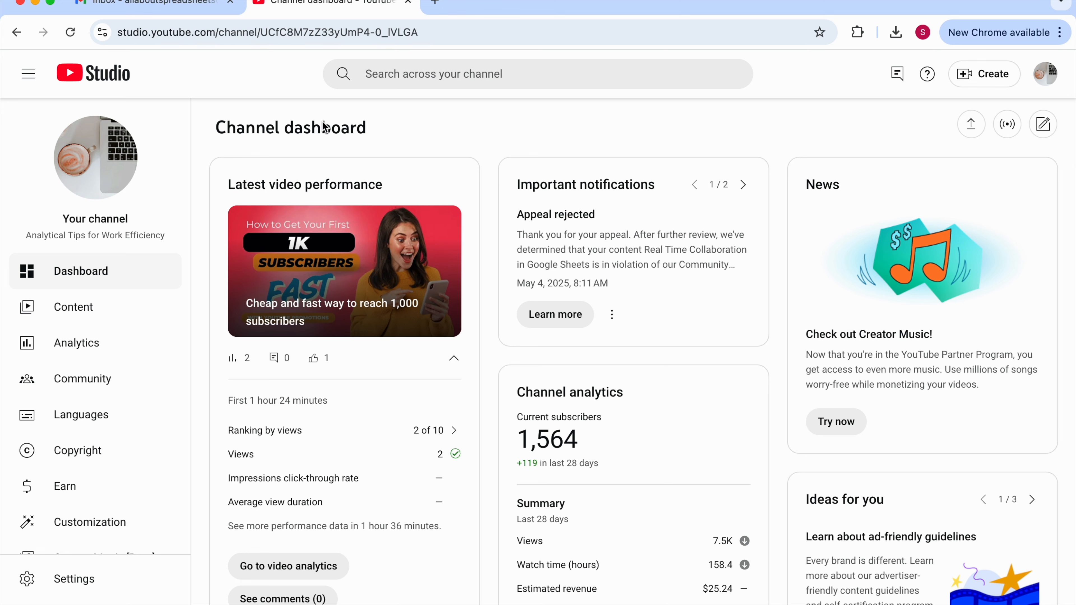
pyautogui.click(66, 308)
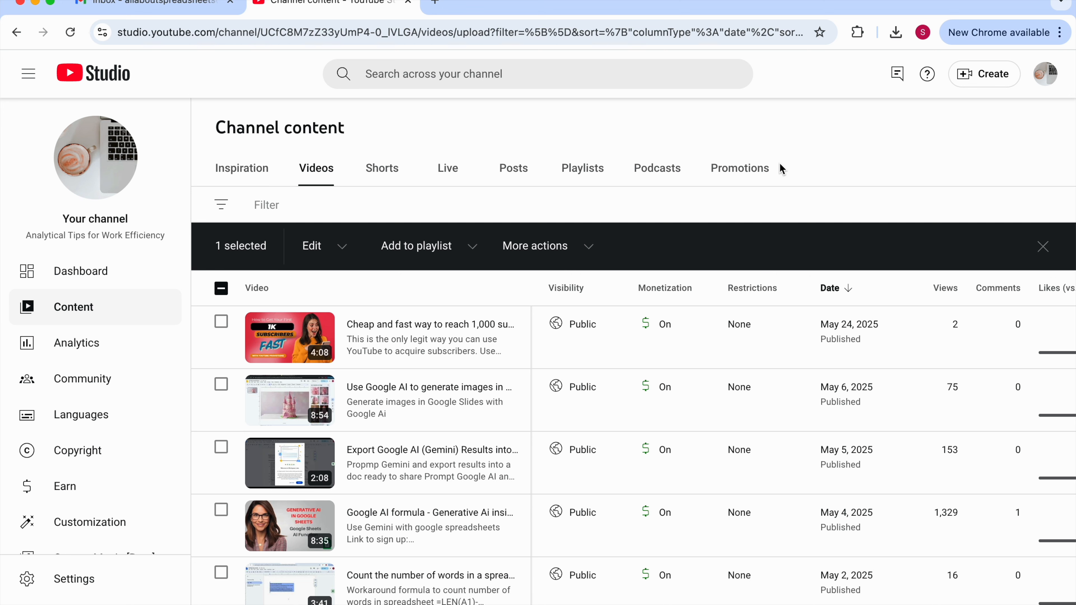
pyautogui.click(749, 169)
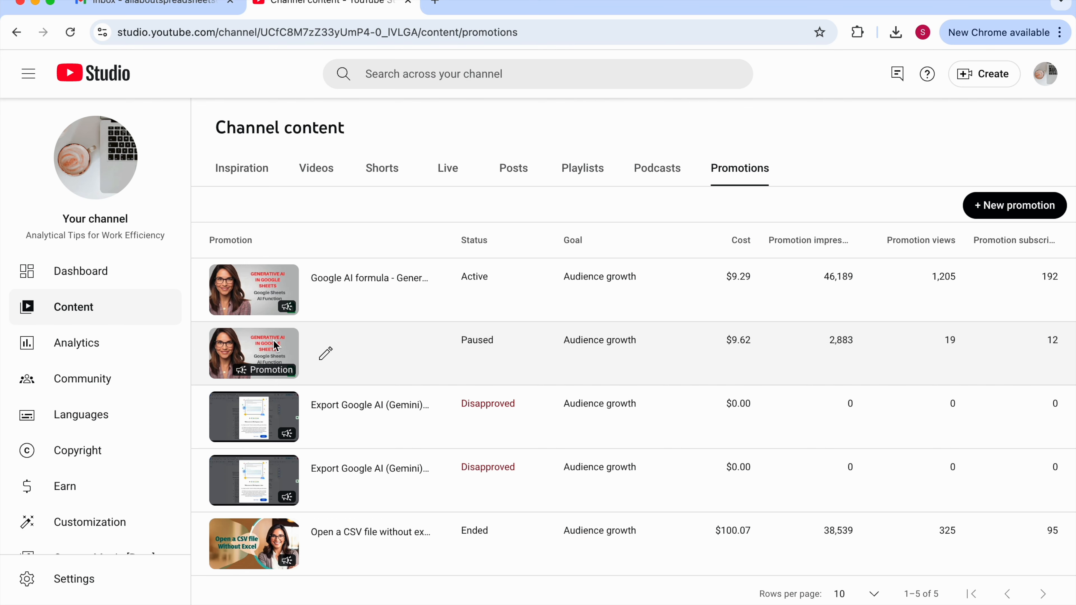
# Step: Review the target countries and budget of the paused Google AI formula promotion, and return to the promotions list
pyautogui.click(264, 348)
pyautogui.scroll(-5, 310, 374)
pyautogui.scroll(-10, 364, 428)
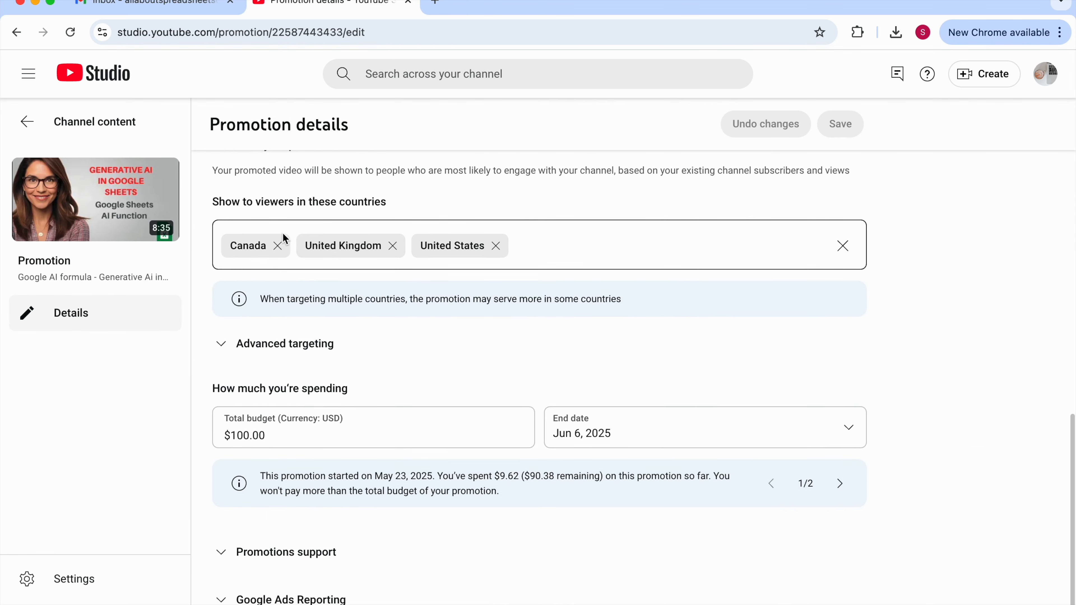
pyautogui.click(25, 127)
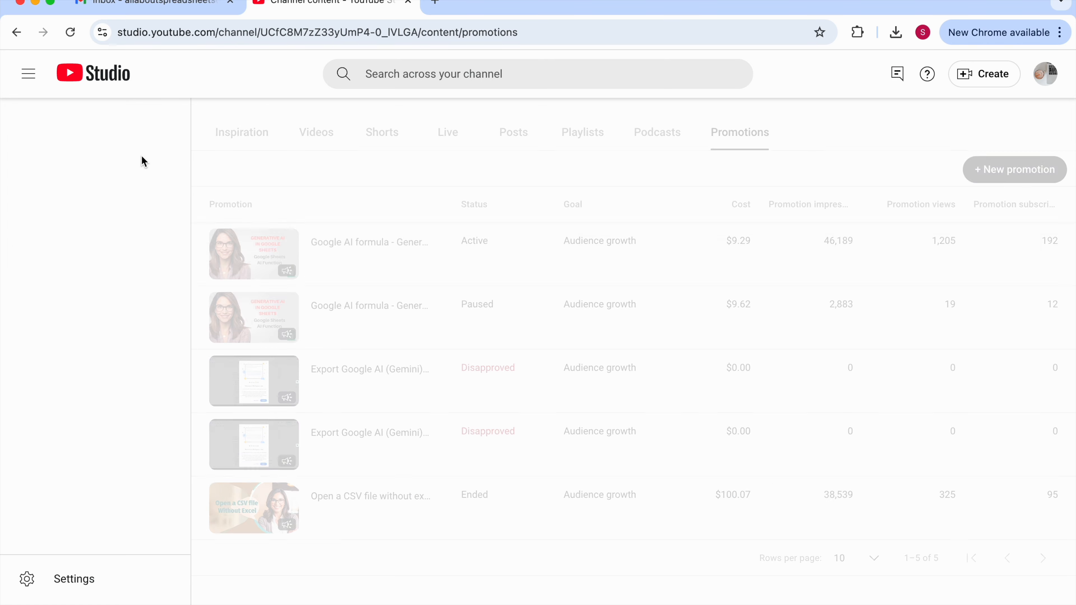
# Step: Review the headline, description and target countries of the active Google AI formula promotion, and return to the promotions list
pyautogui.click(261, 245)
pyautogui.scroll(-5, 291, 344)
pyautogui.scroll(-1, 291, 344)
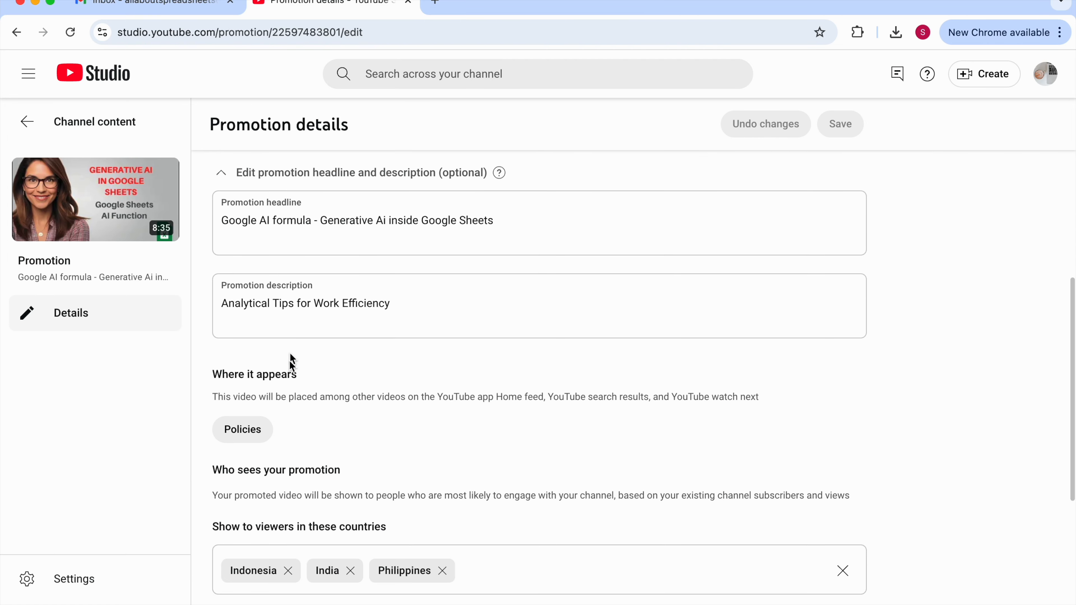
pyautogui.click(25, 125)
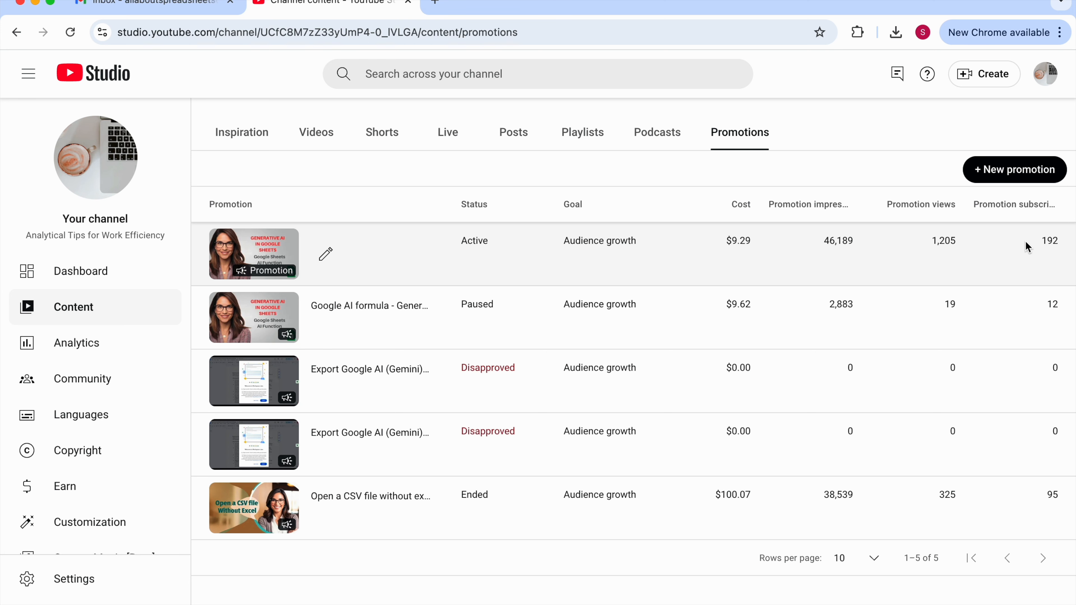
# Step: Start a new promotion with the Audience growth goal, using the video "Must know if you are completely new to spreadsheets"
pyautogui.click(1008, 171)
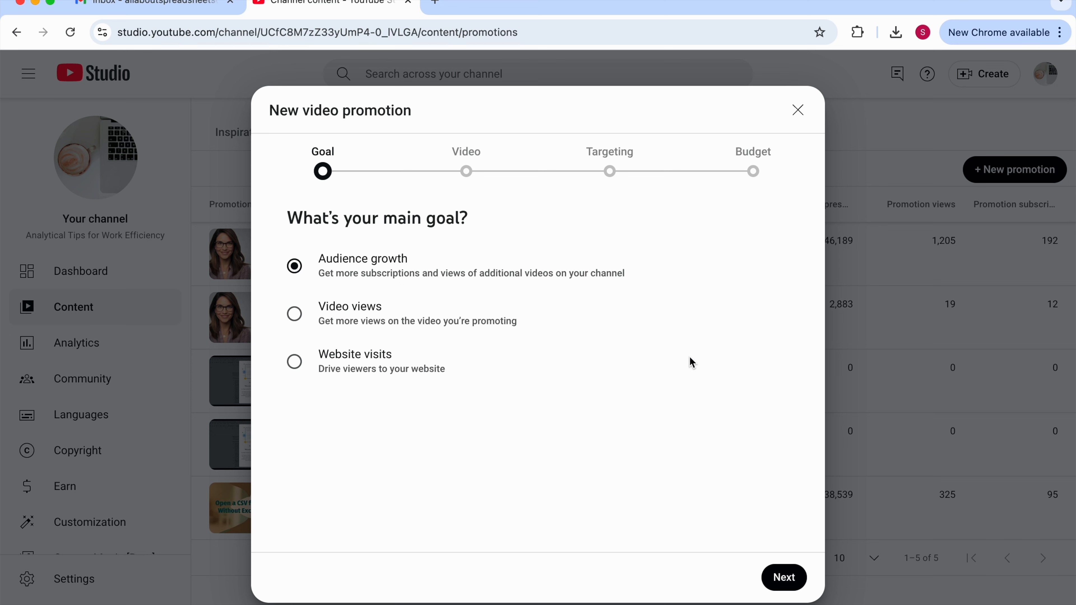
pyautogui.click(785, 579)
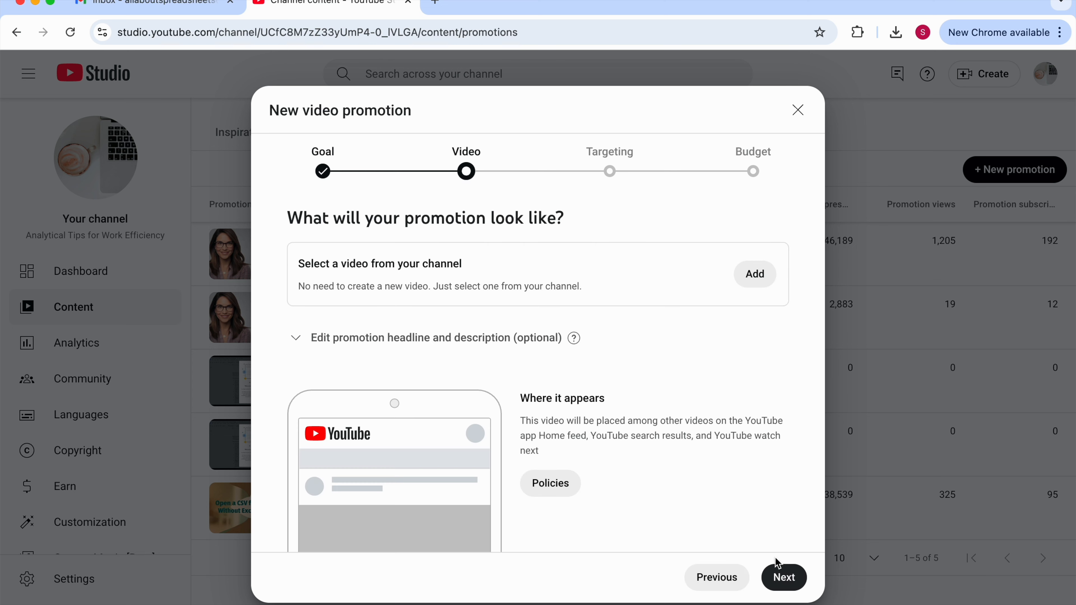
pyautogui.click(755, 275)
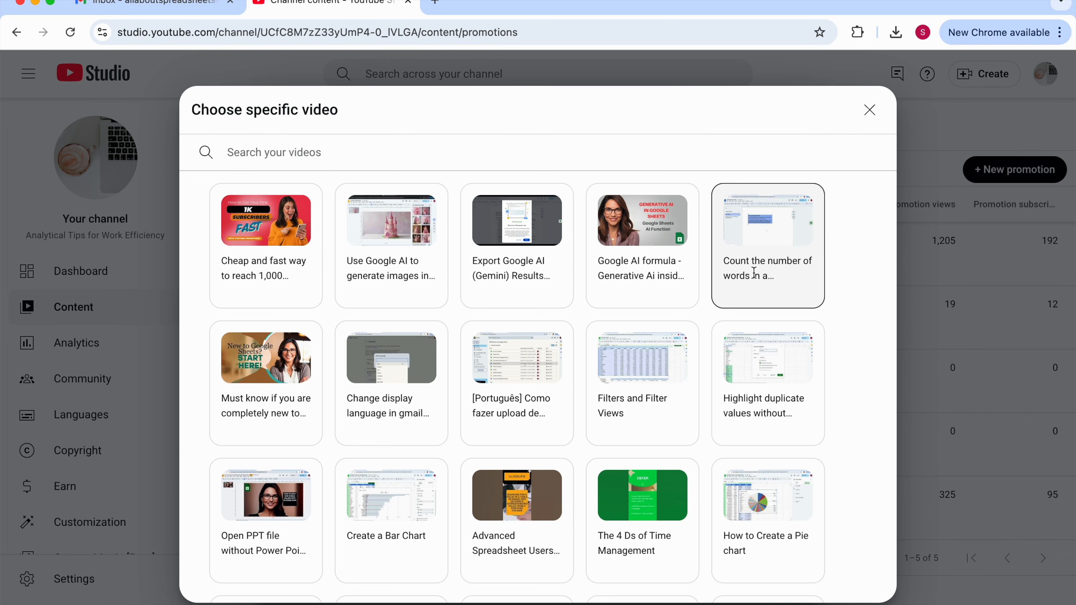
pyautogui.click(255, 362)
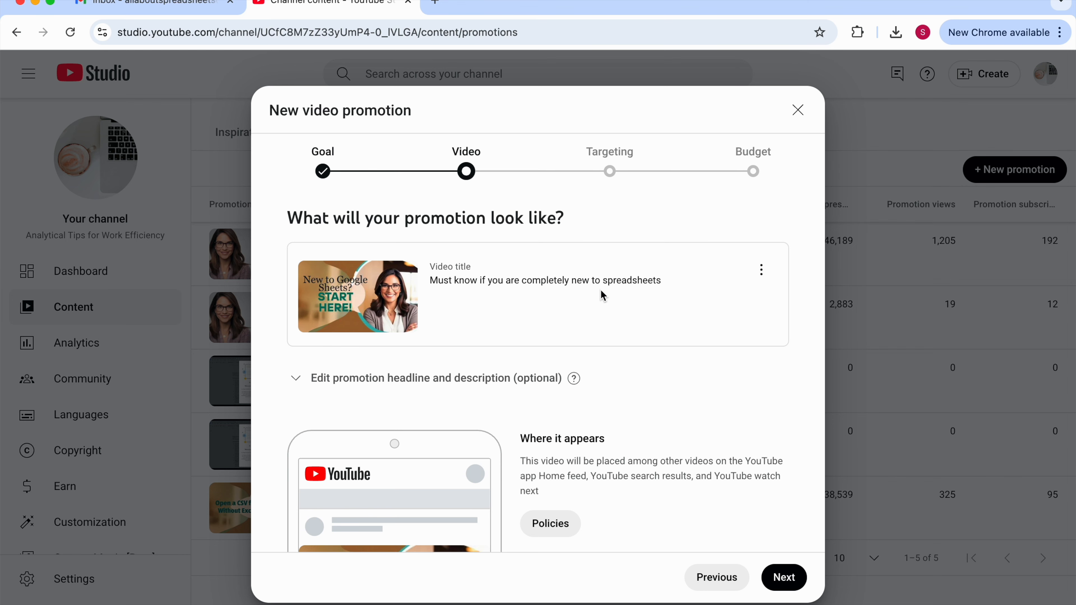
pyautogui.scroll(-4, 568, 311)
pyautogui.scroll(-2, 658, 406)
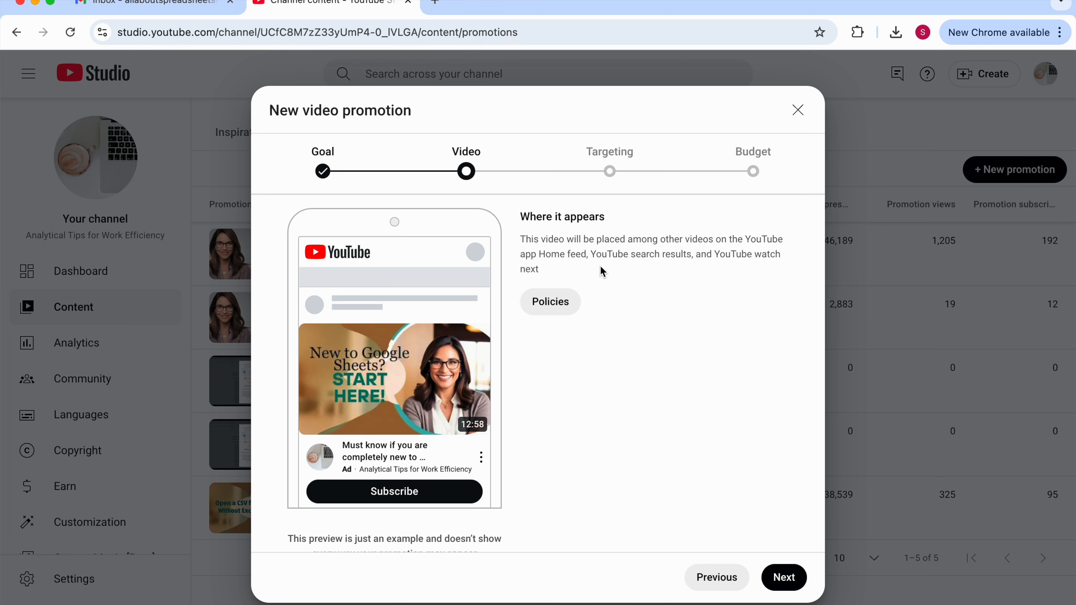
pyautogui.scroll(-1, 603, 271)
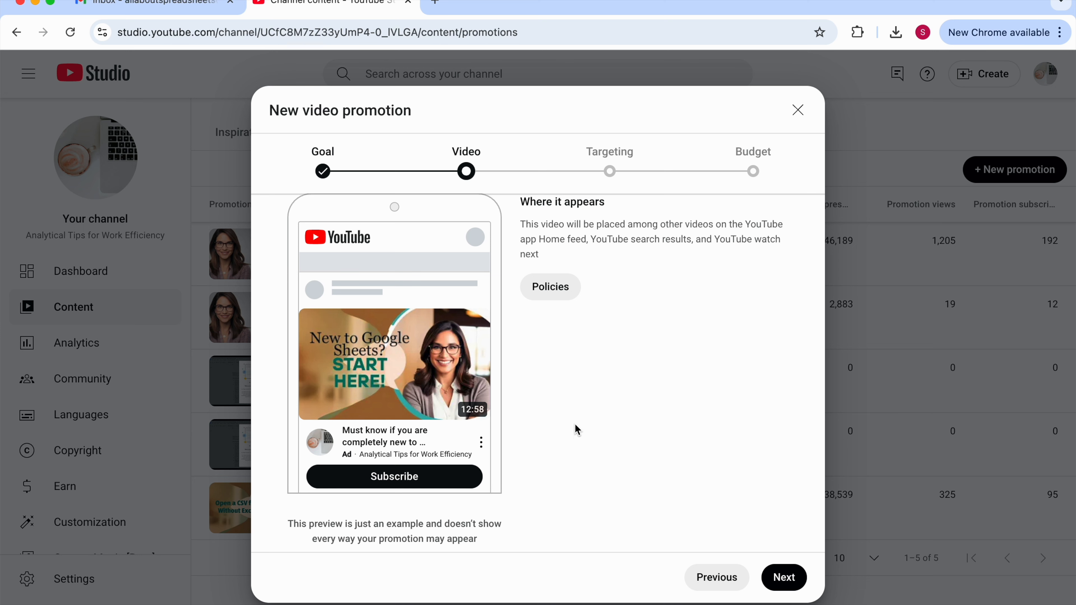
pyautogui.click(786, 581)
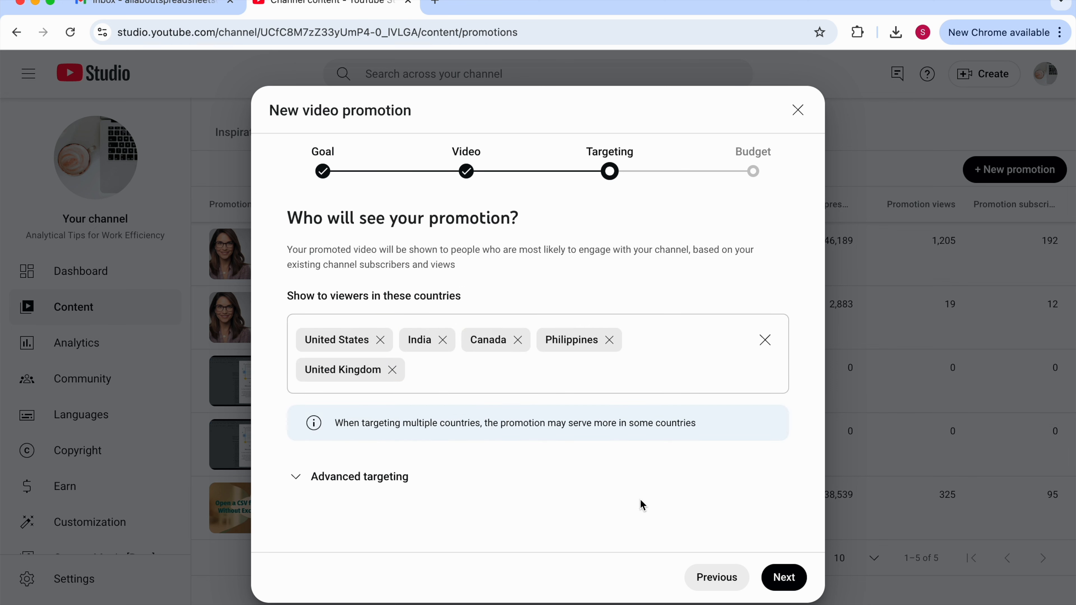
# Step: Remove United States, Canada and United Kingdom from the promotion's target countries and add Bangladesh
pyautogui.click(380, 340)
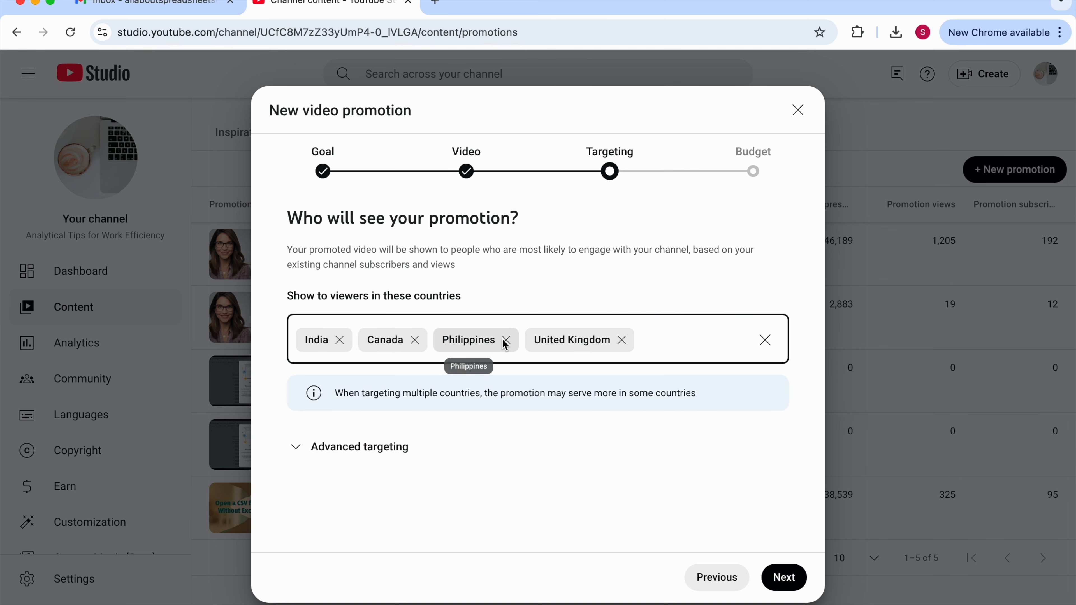
pyautogui.click(413, 339)
pyautogui.click(546, 339)
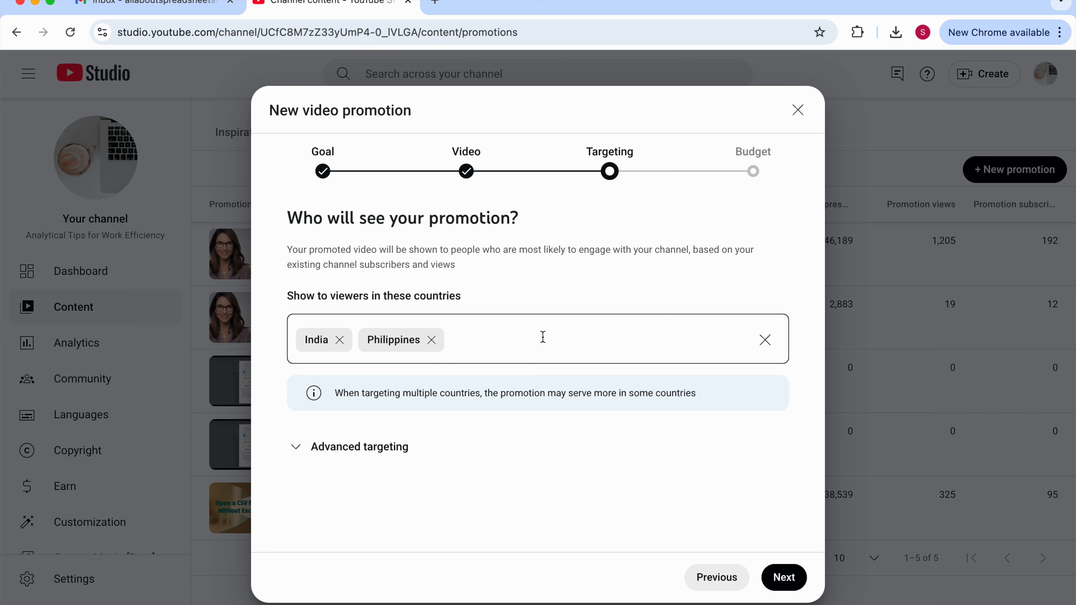
pyautogui.click(491, 338)
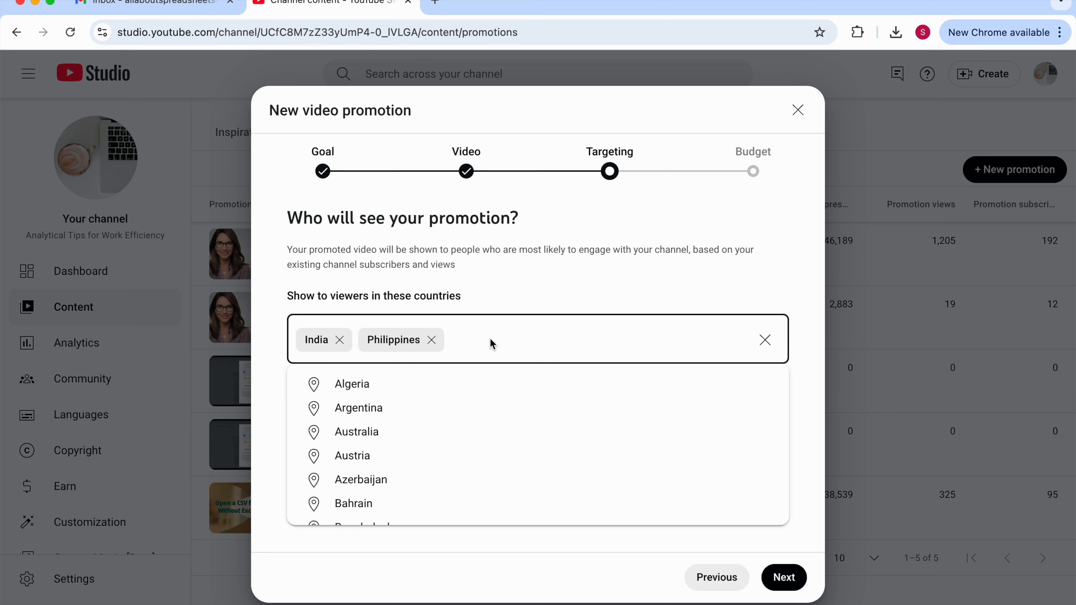
pyautogui.write('ba')
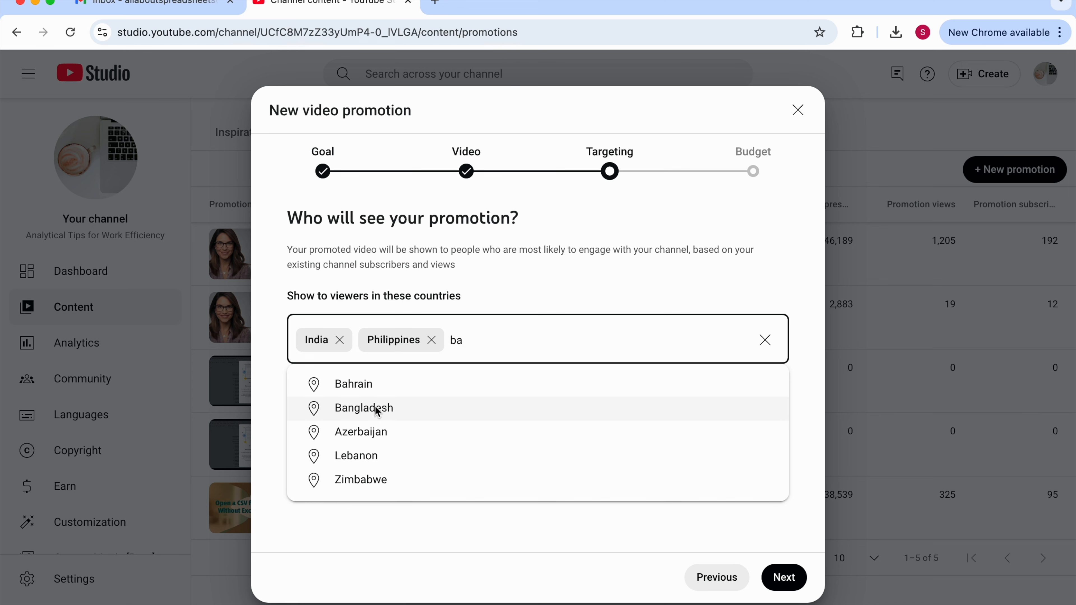
pyautogui.click(378, 407)
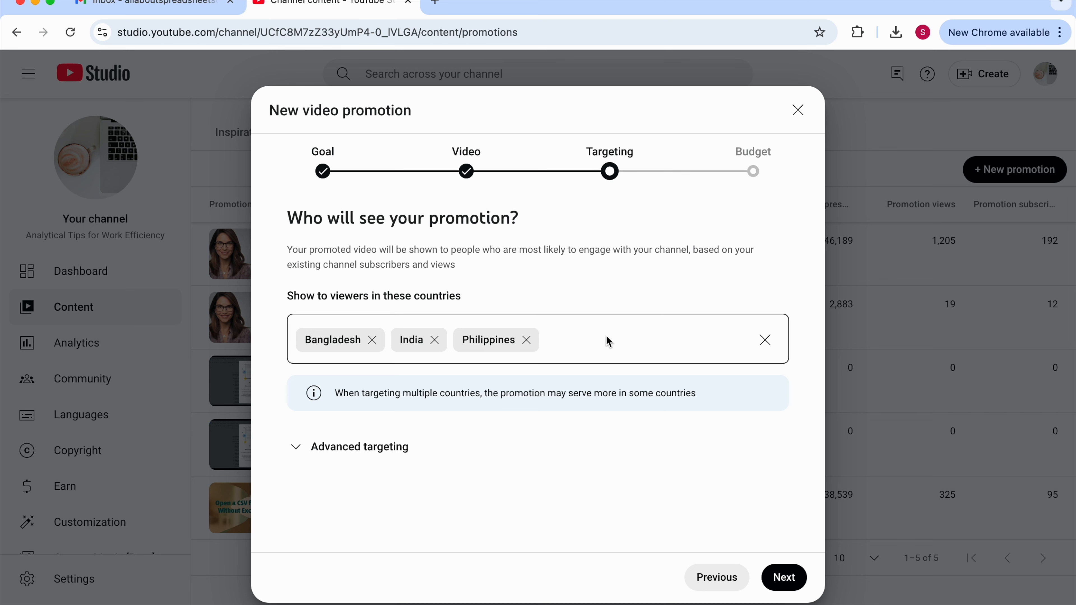
# Step: Review the advanced targeting, keeping all genders and ages selected and languages empty, and continue to the budget stage
pyautogui.click(300, 447)
pyautogui.scroll(-5, 500, 424)
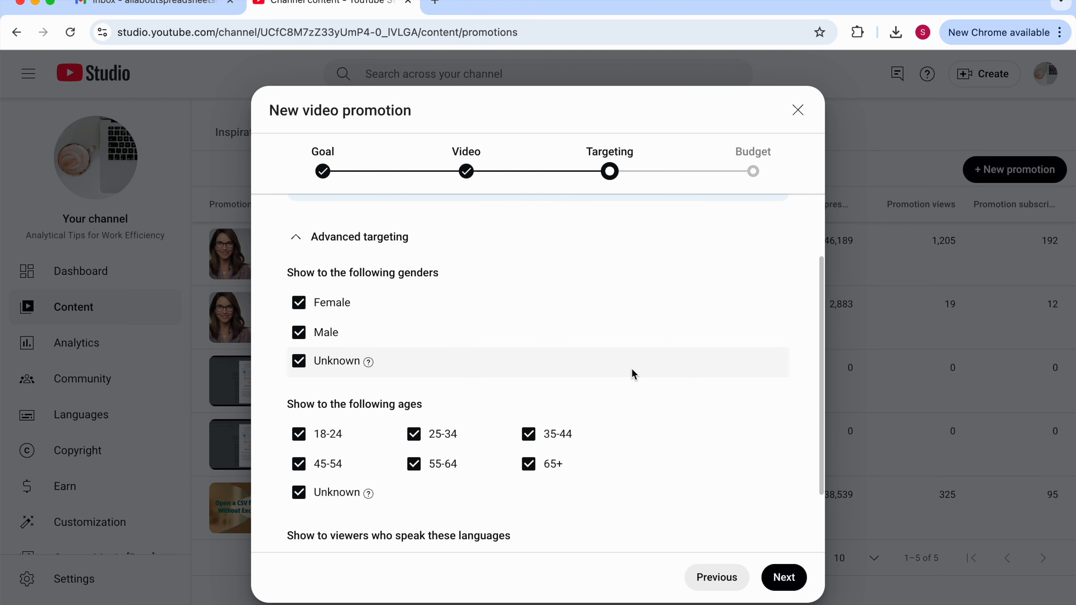
pyautogui.scroll(-2, 649, 364)
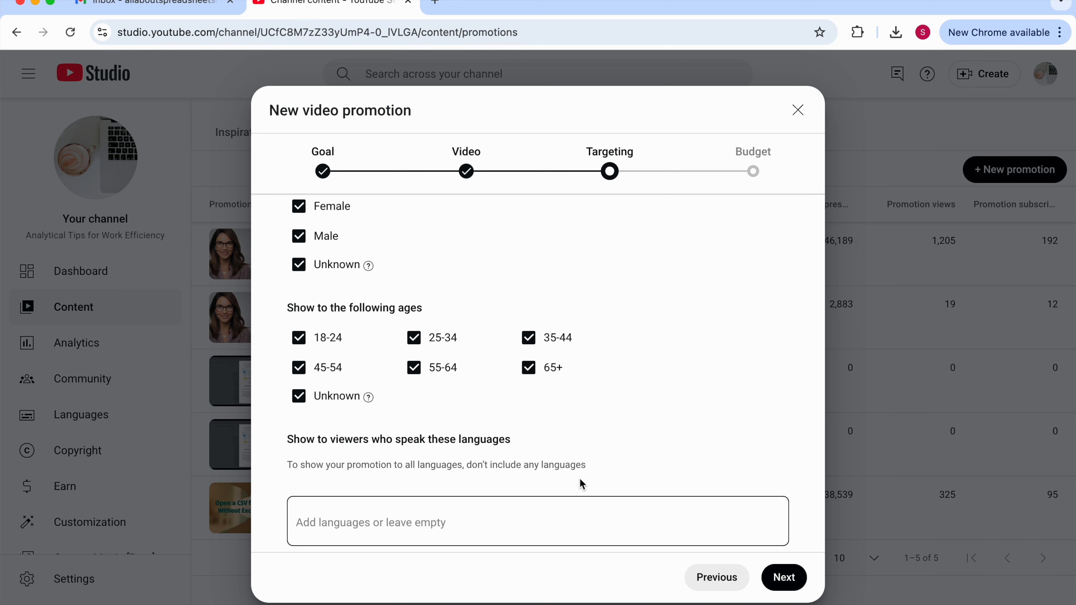
pyautogui.scroll(7, 700, 453)
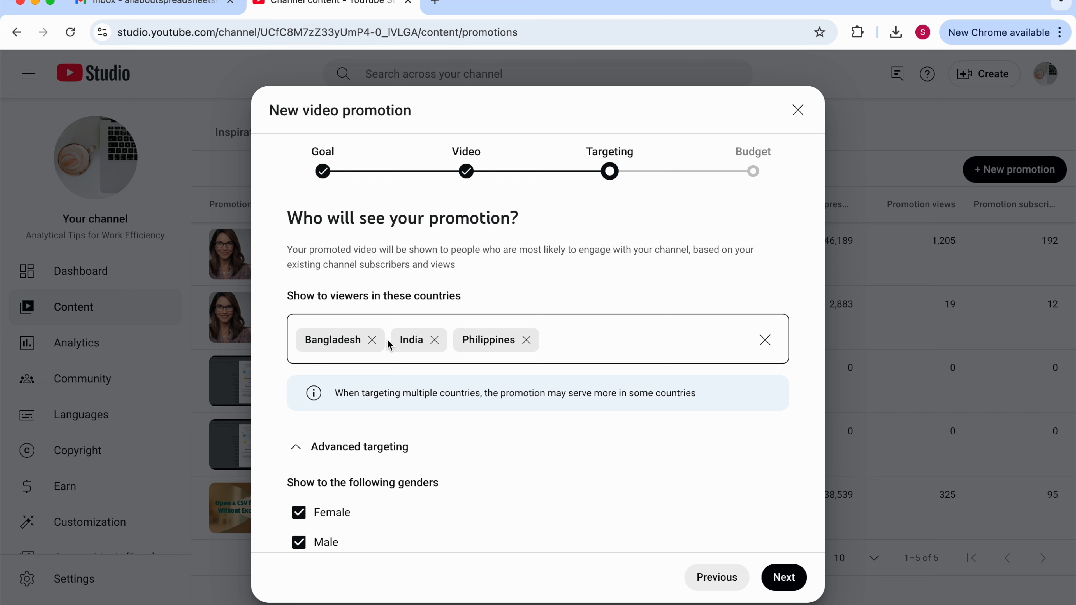
pyautogui.click(788, 581)
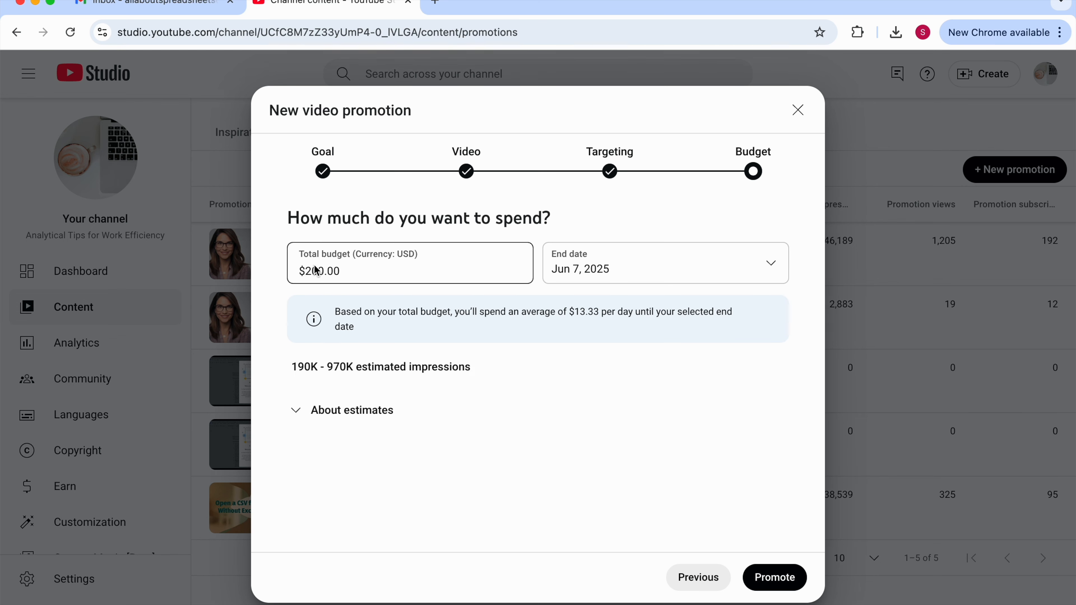
# Step: Set the promotion's total budget to $50.00
pyautogui.click(306, 273)
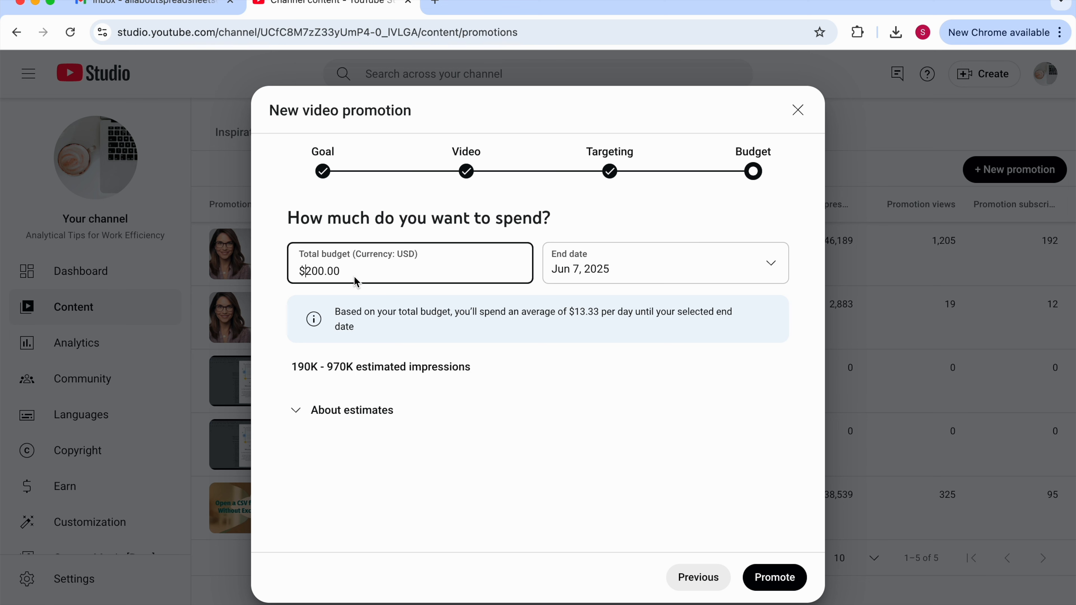
pyautogui.press('Right')
pyautogui.press('Right')
pyautogui.press('BackSpace')
pyautogui.press('BackSpace')
pyautogui.press('BackSpace')
pyautogui.write('50')
pyautogui.click(548, 410)
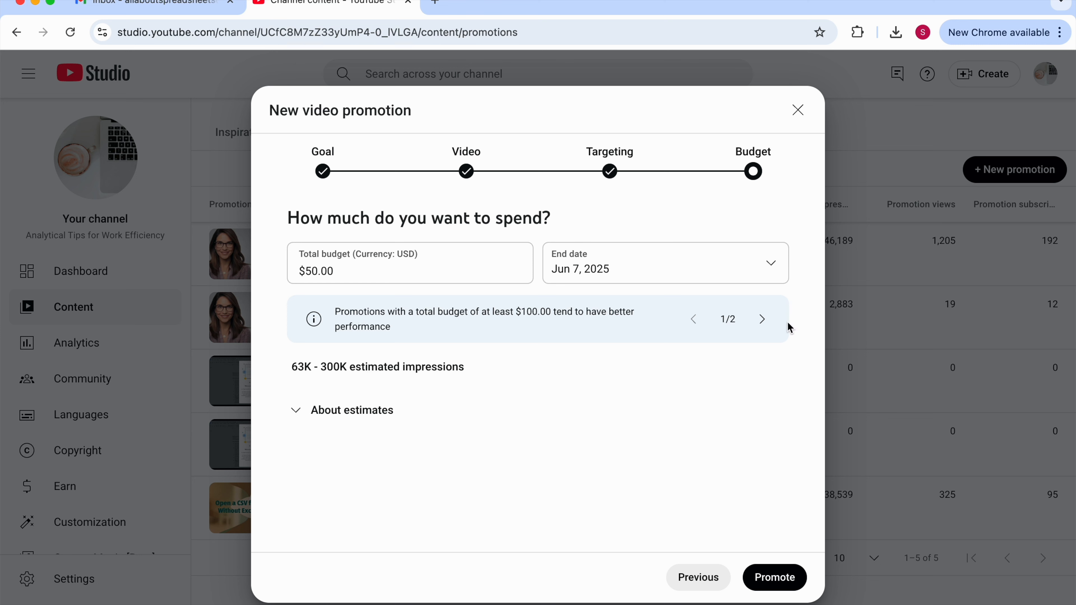
# Step: Check the average daily spend information for the budget and submit the promotion
pyautogui.click(762, 320)
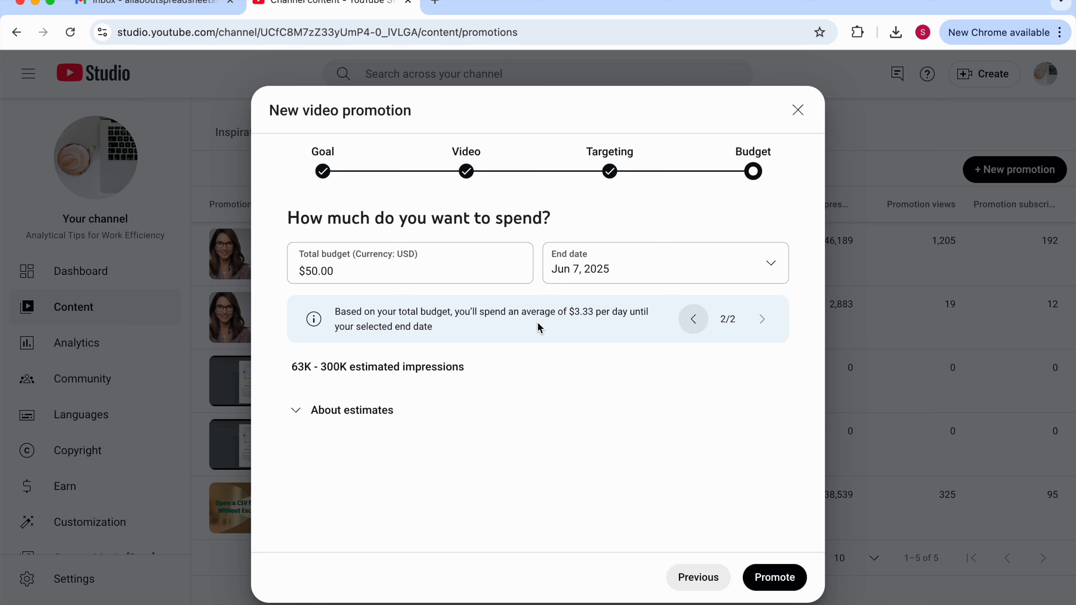
pyautogui.click(317, 273)
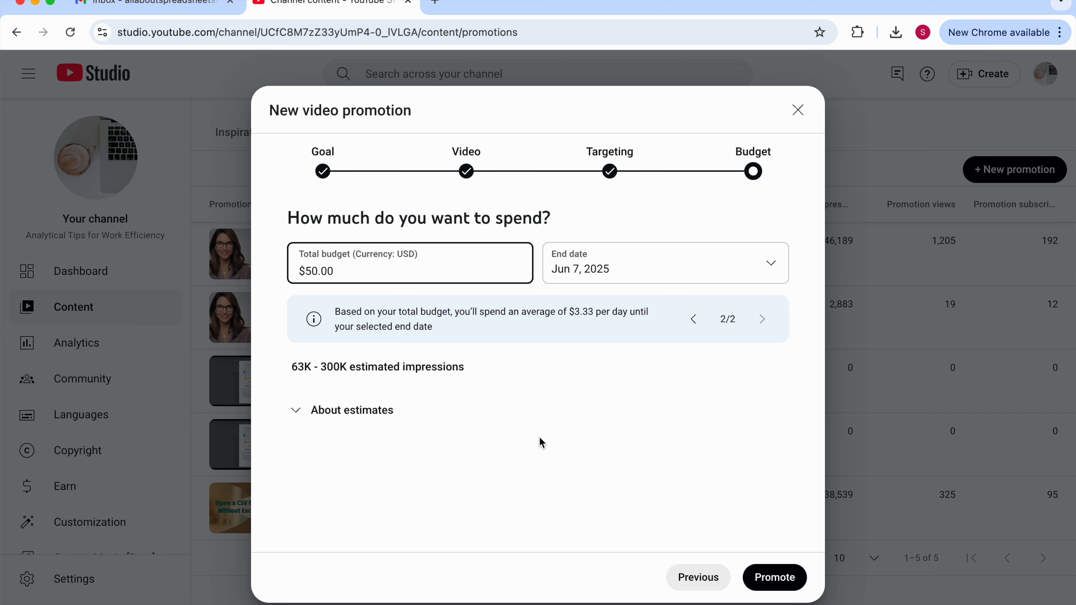
pyautogui.click(781, 585)
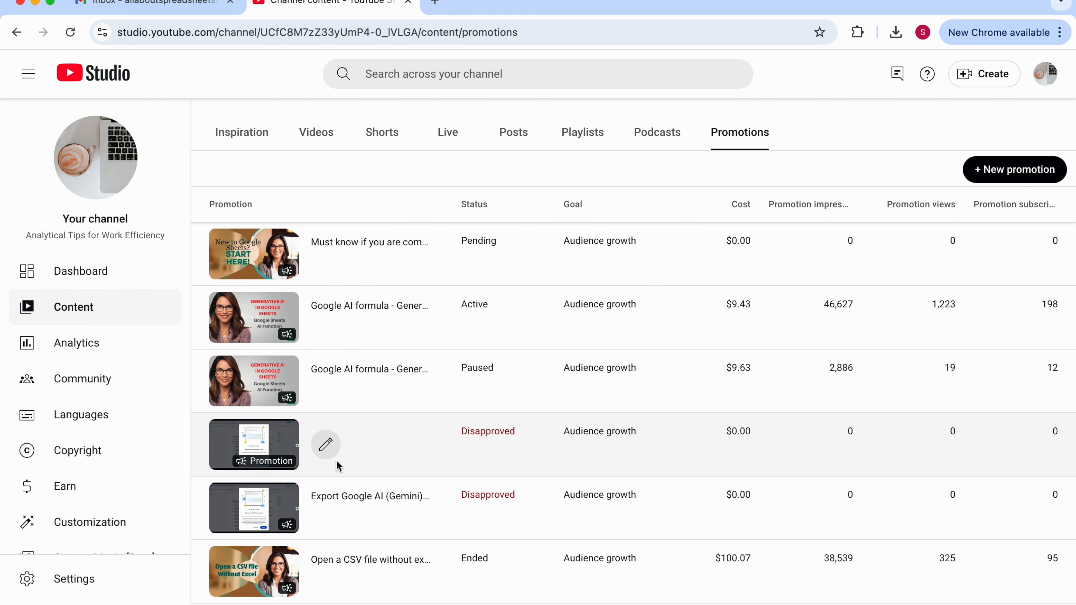
# Step: Check why the upper Export Google AI (Gemini) promotion is disapproved
pyautogui.moveTo(481, 433)
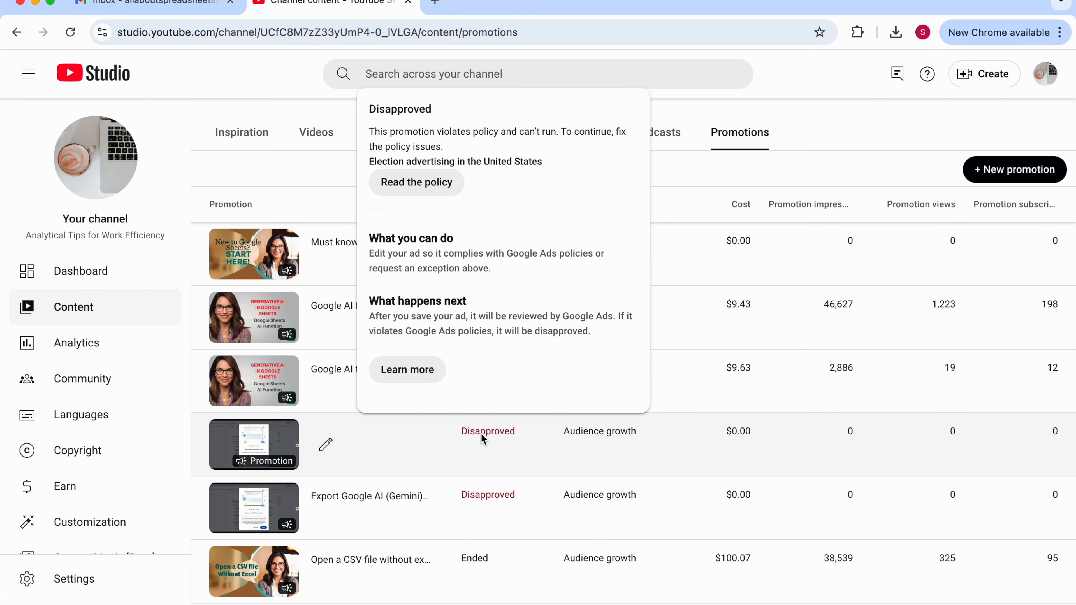